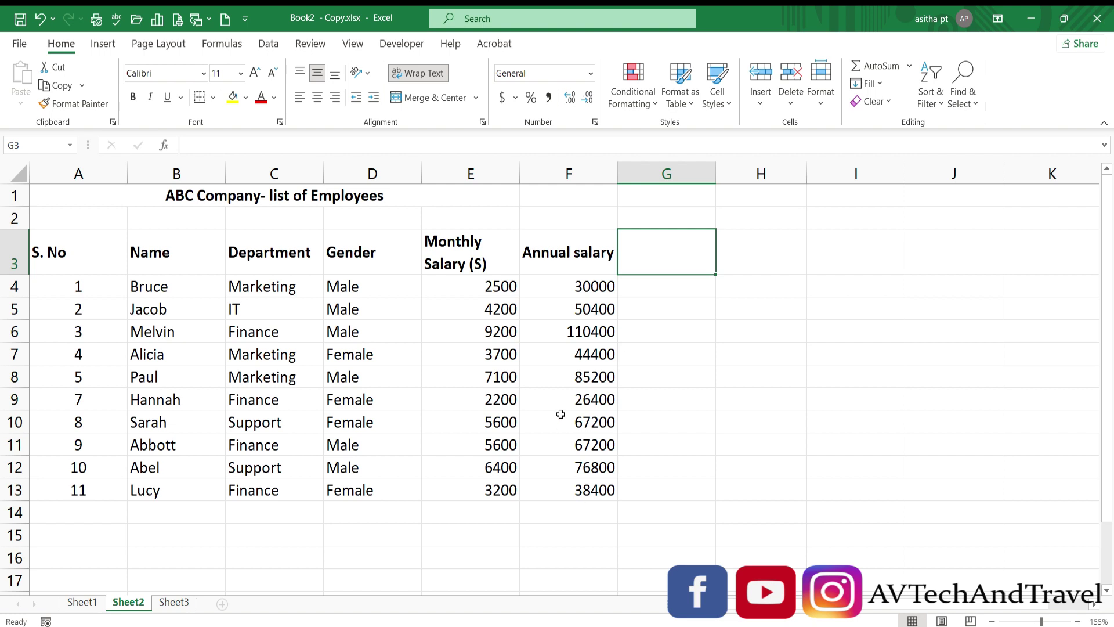
- Open the Quick Access Toolbar customization settings and list All Commands
click(493, 294)
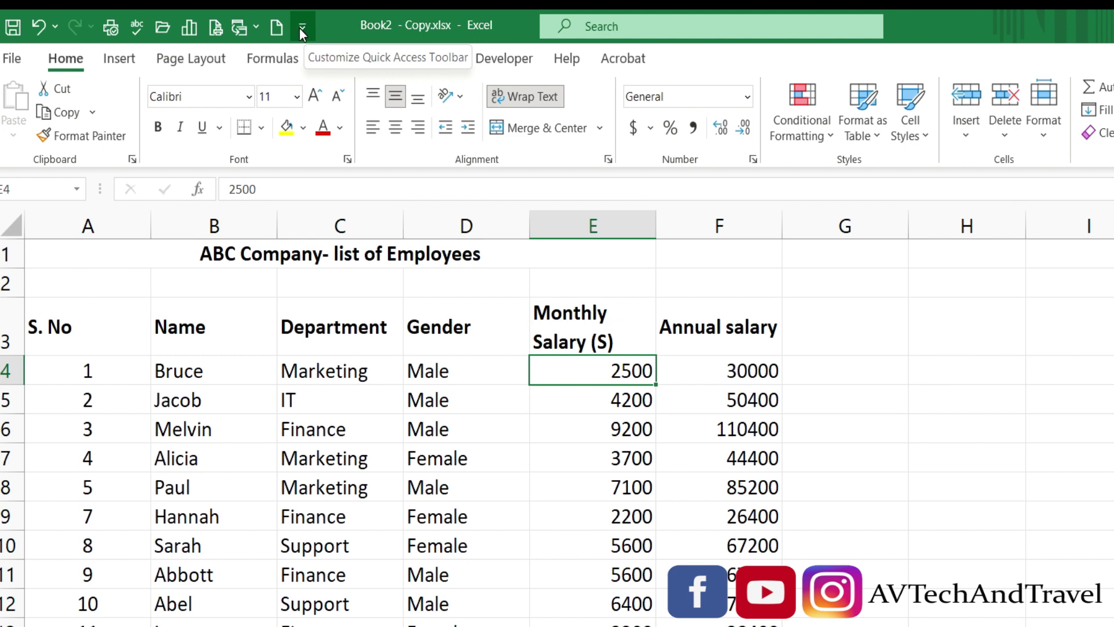
click(303, 27)
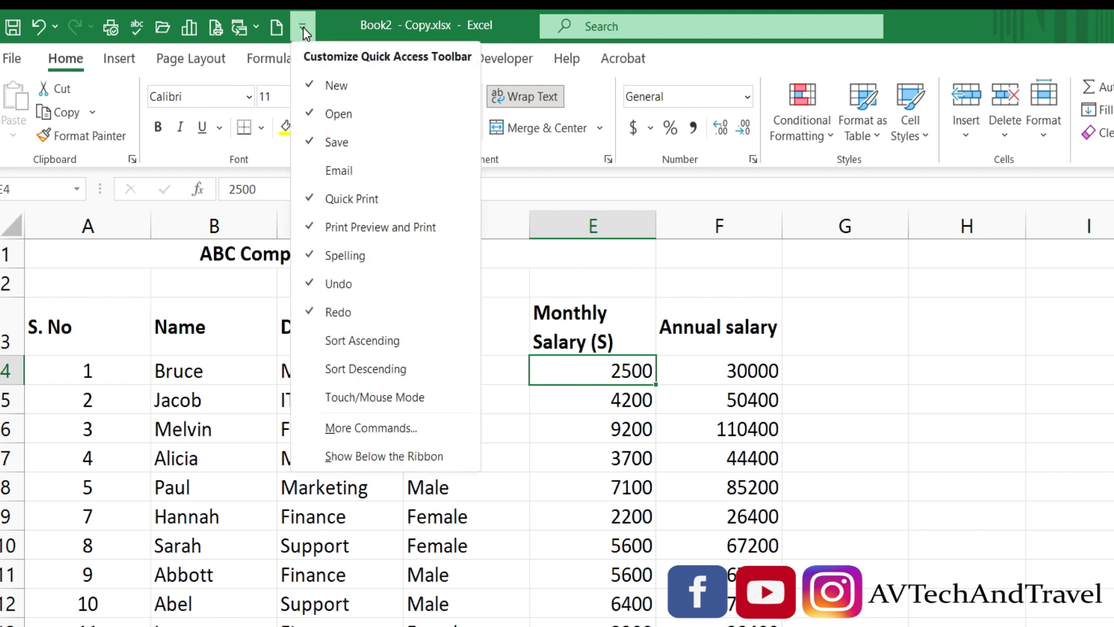
click(360, 428)
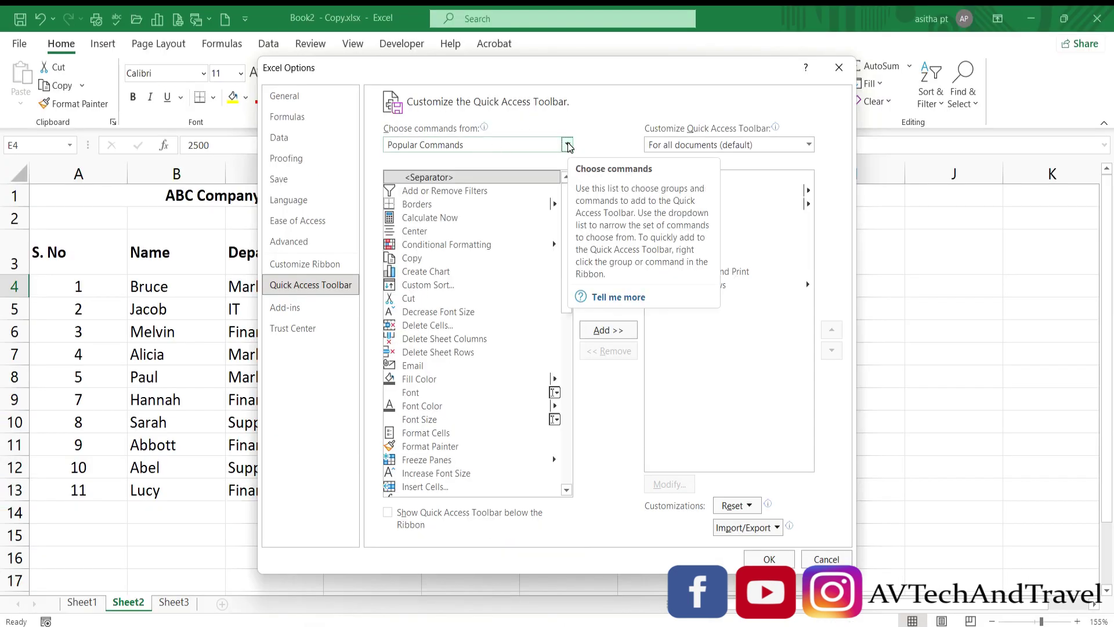
click(568, 145)
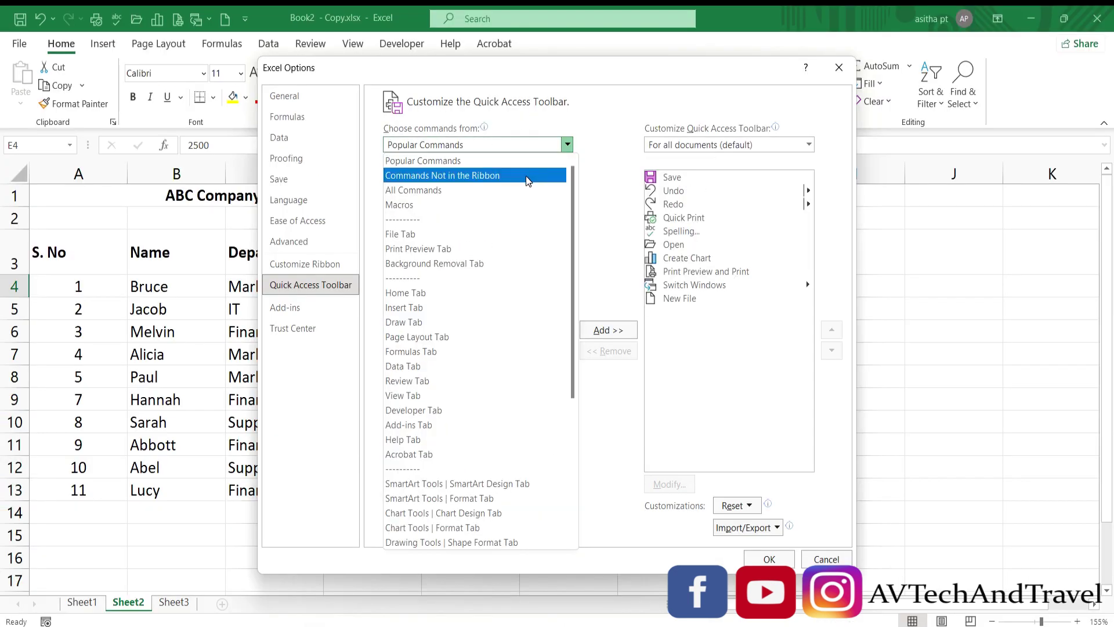
click(520, 191)
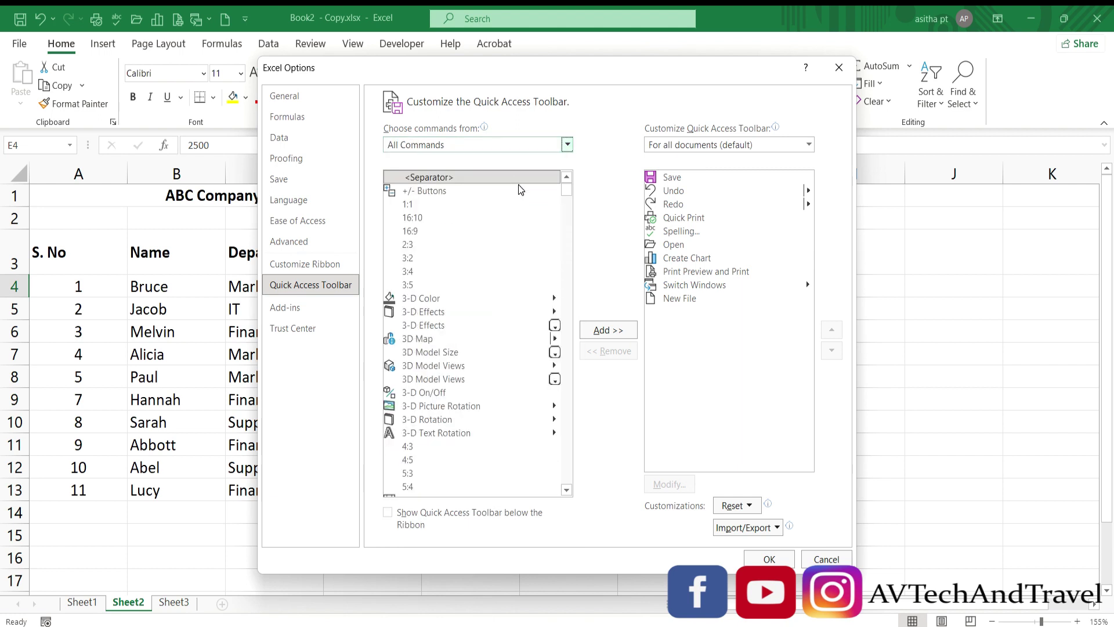
mouse_move(571, 197)
mouse_down()
mouse_move(568, 336)
mouse_move(508, 361)
mouse_move(512, 484)
mouse_up()
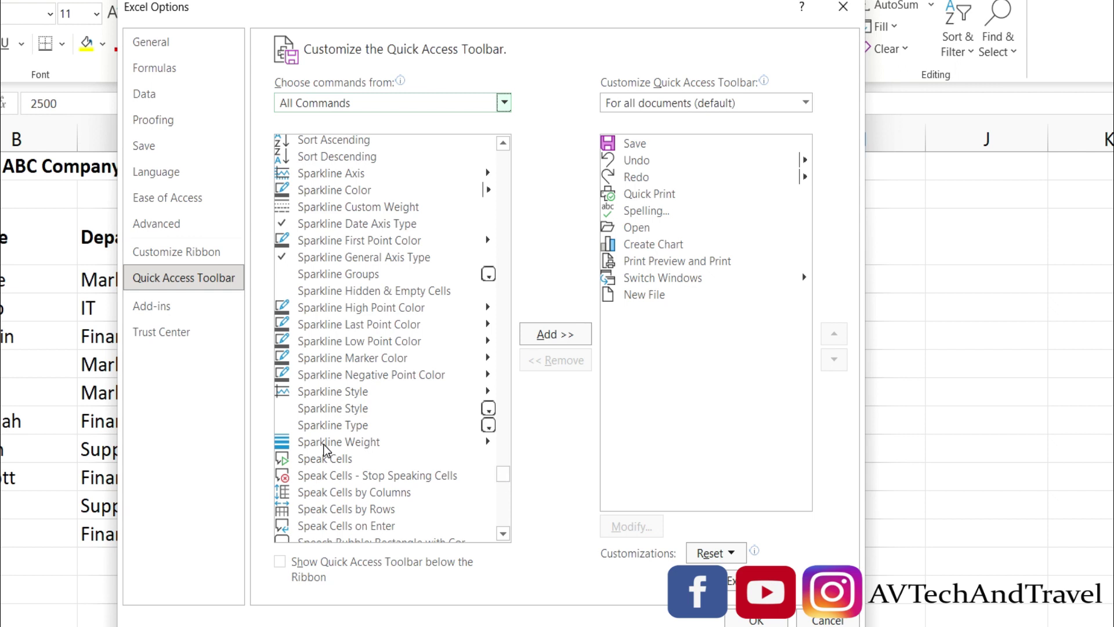
- Add Speak Cells, Speak Cells - Stop Speaking Cells and Speak Cells on Enter, then confirm
click(329, 459)
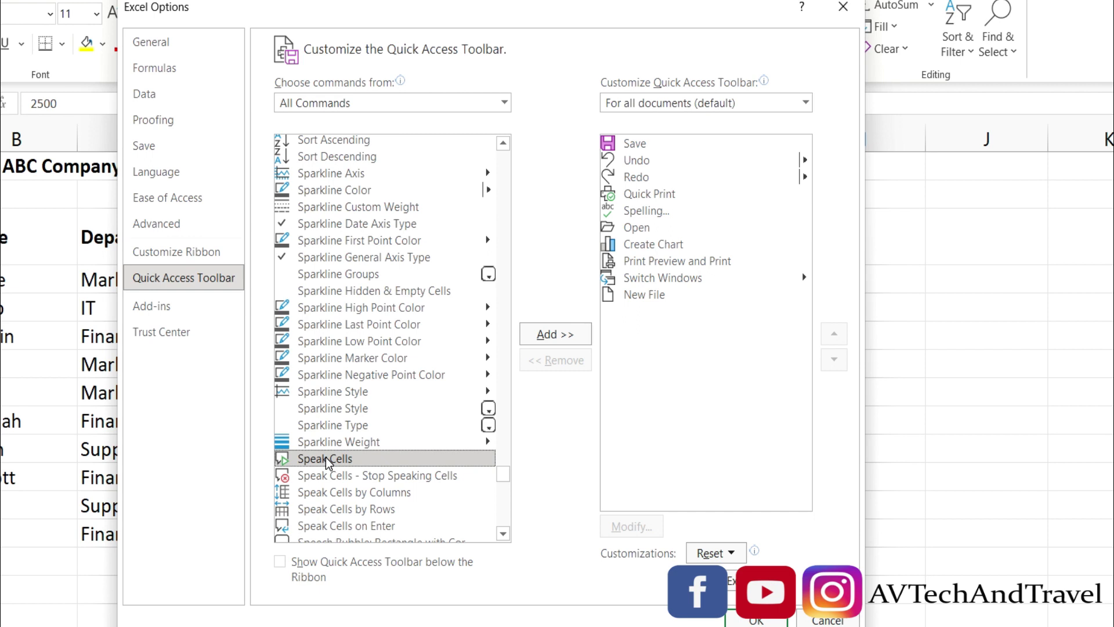
click(556, 335)
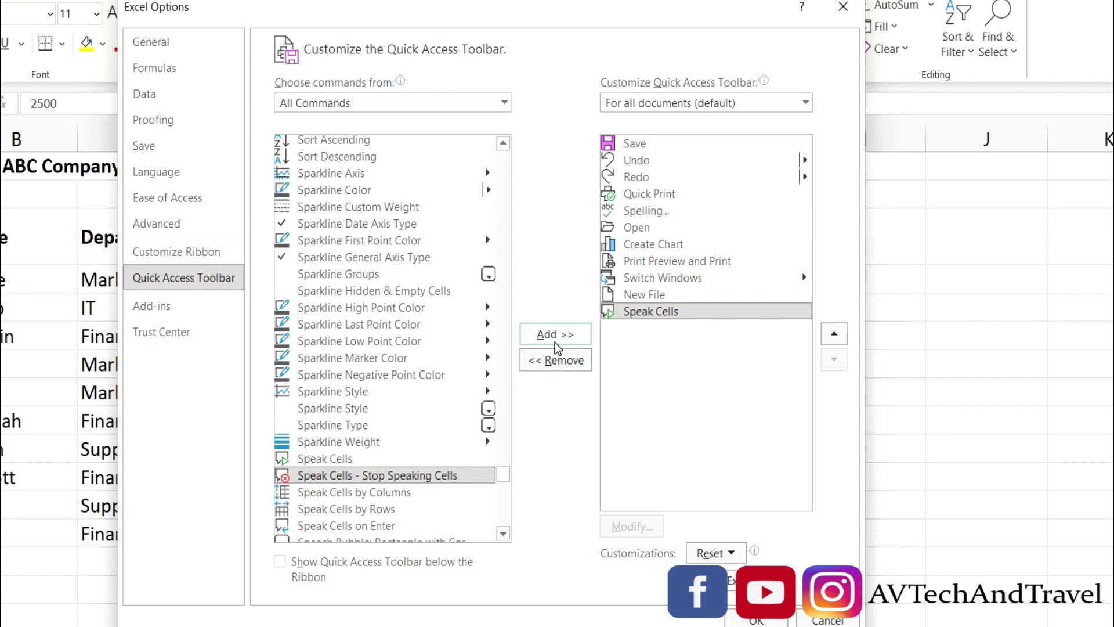
click(567, 334)
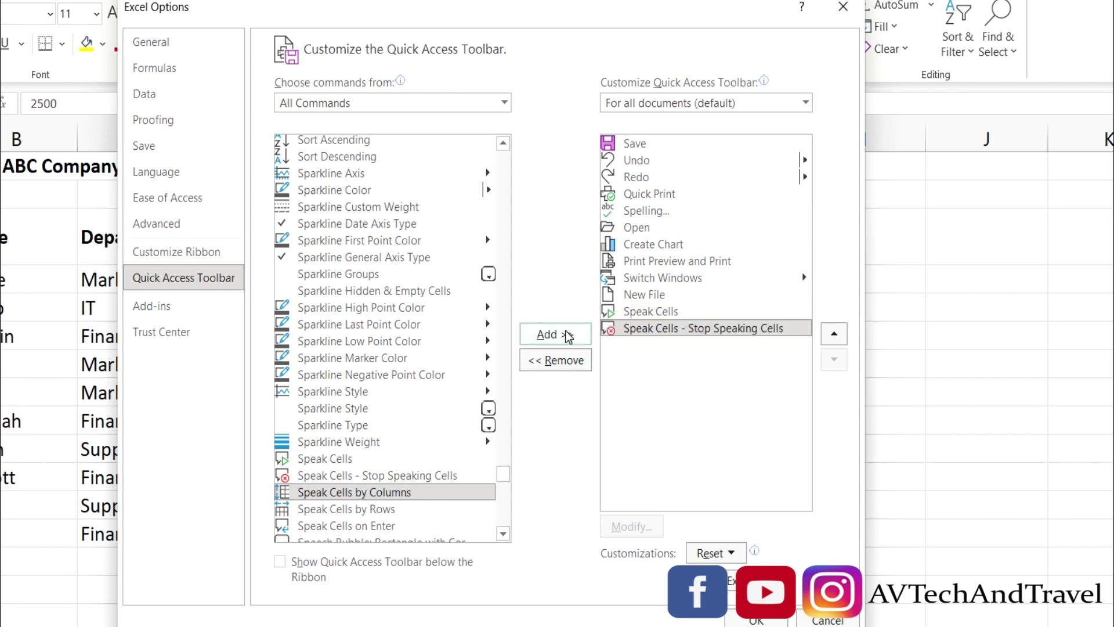
click(385, 526)
click(567, 339)
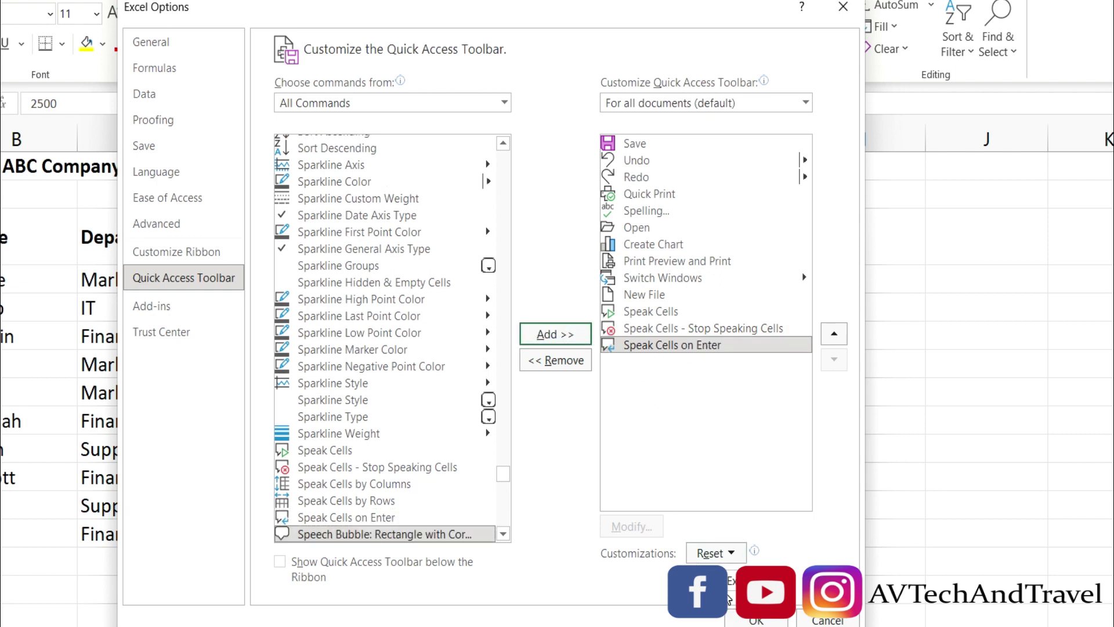
click(756, 619)
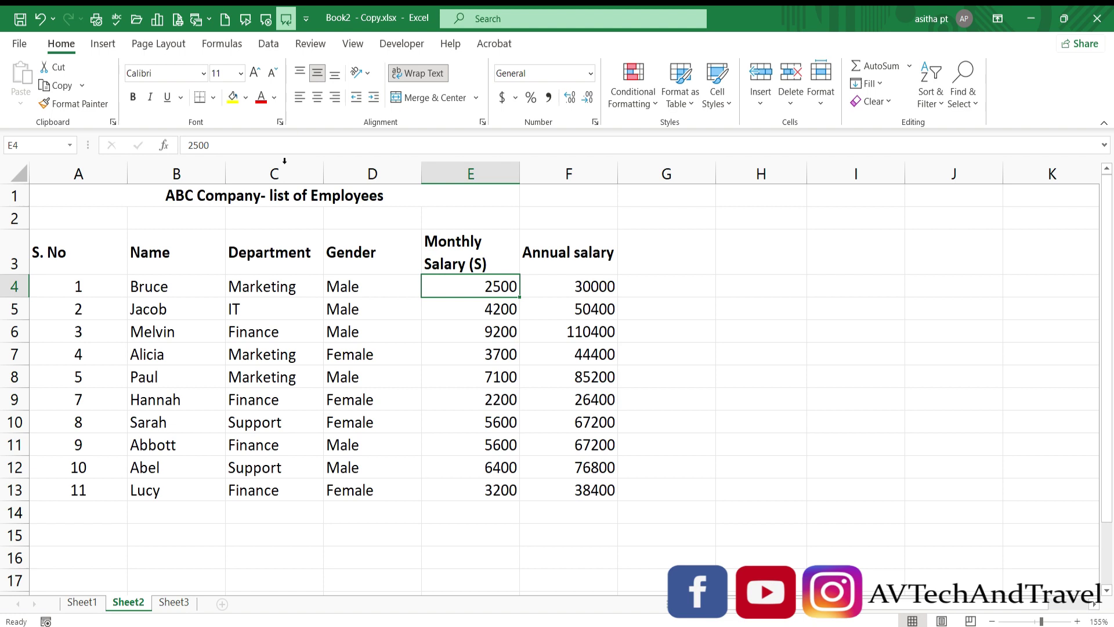
- Have the ABC Company title cell read aloud twice with Speak Cells
click(276, 195)
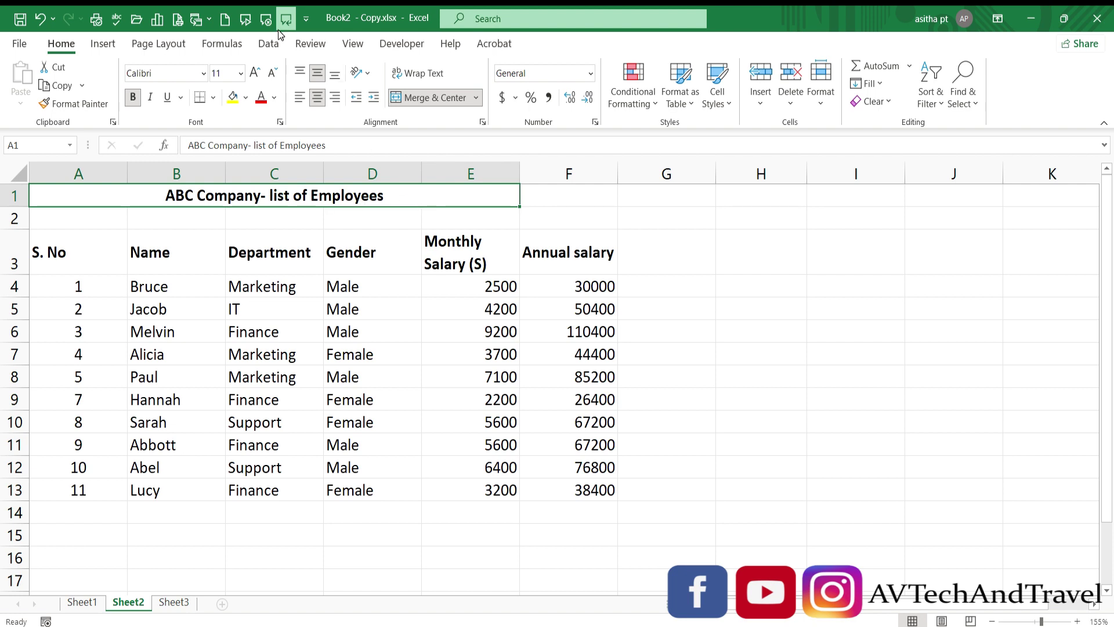
click(246, 21)
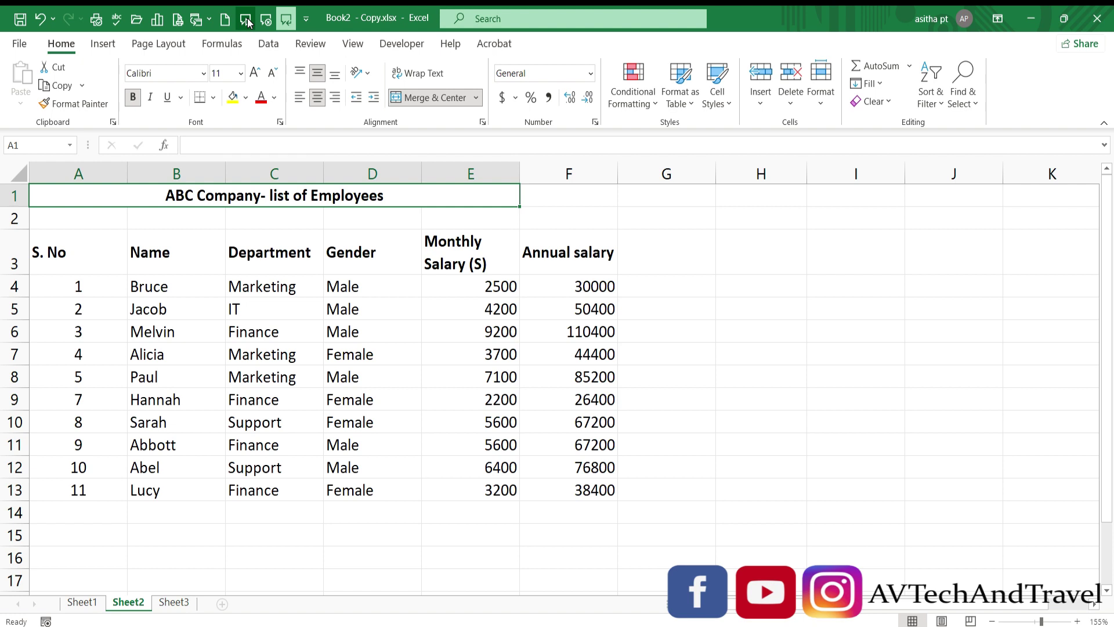
click(246, 20)
- Read the employee table aloud from the S. No header through the headers, then deselect it
click(94, 248)
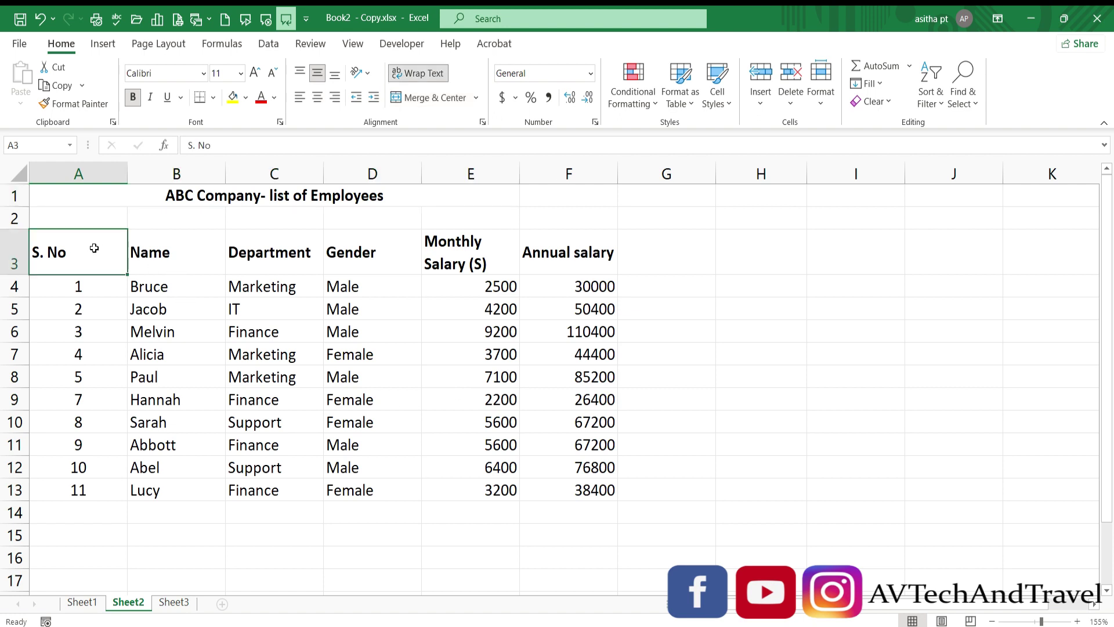
click(246, 21)
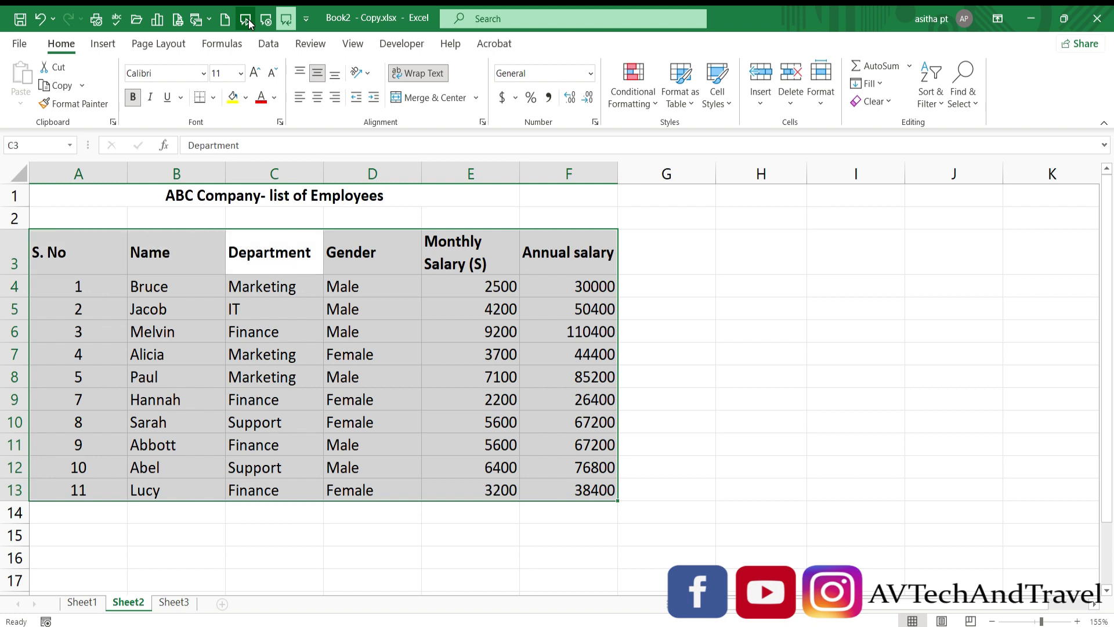
key(Tab)
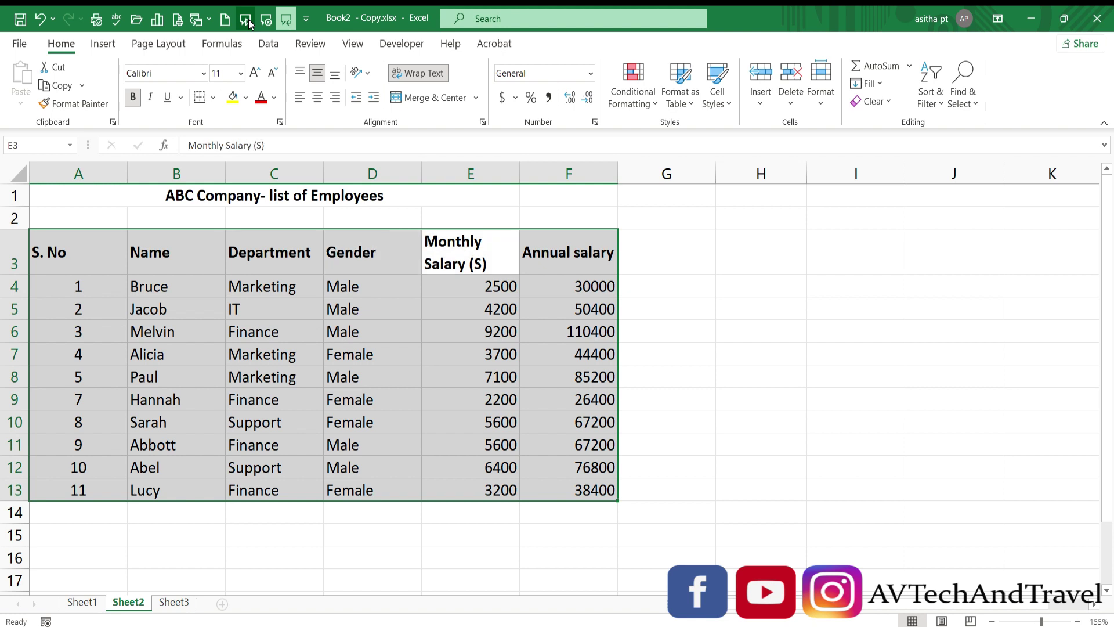
key(Tab)
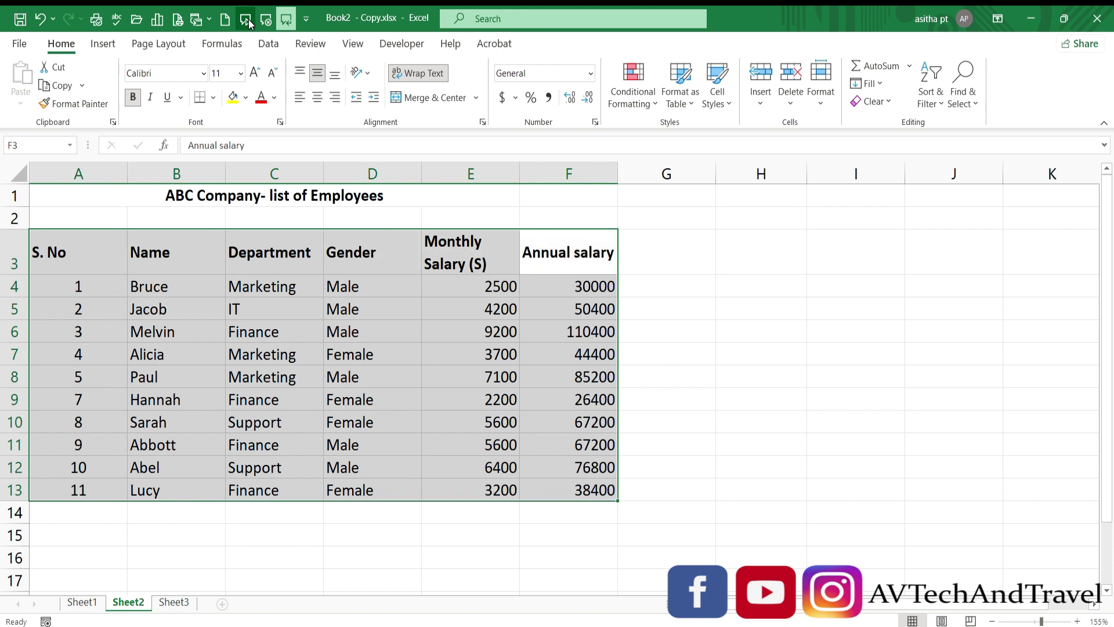
key(Tab)
key(Tab)
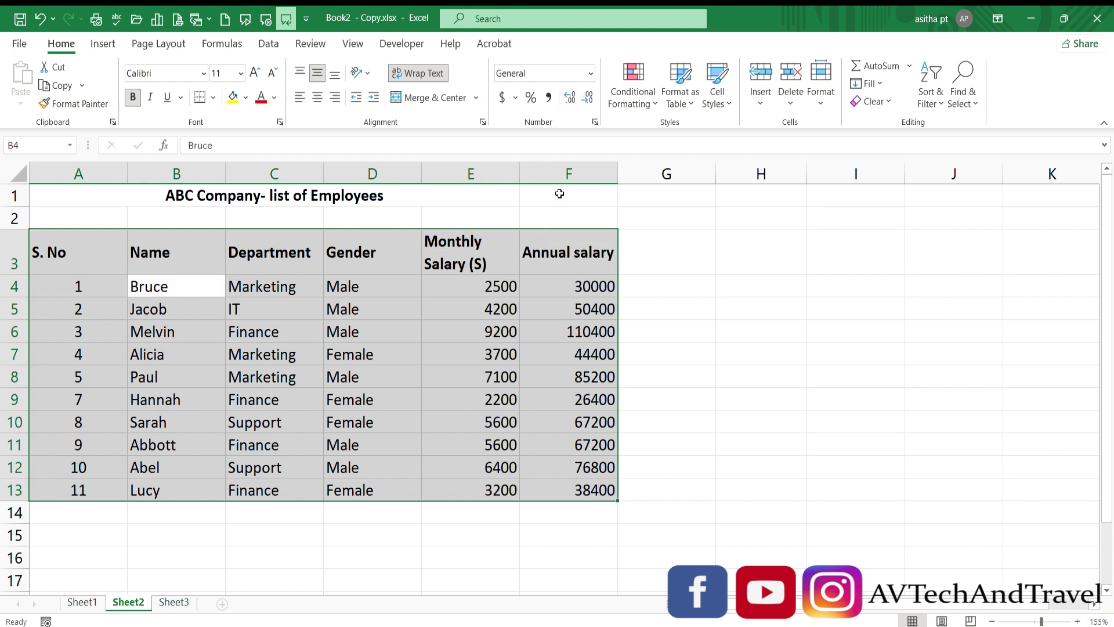
click(701, 264)
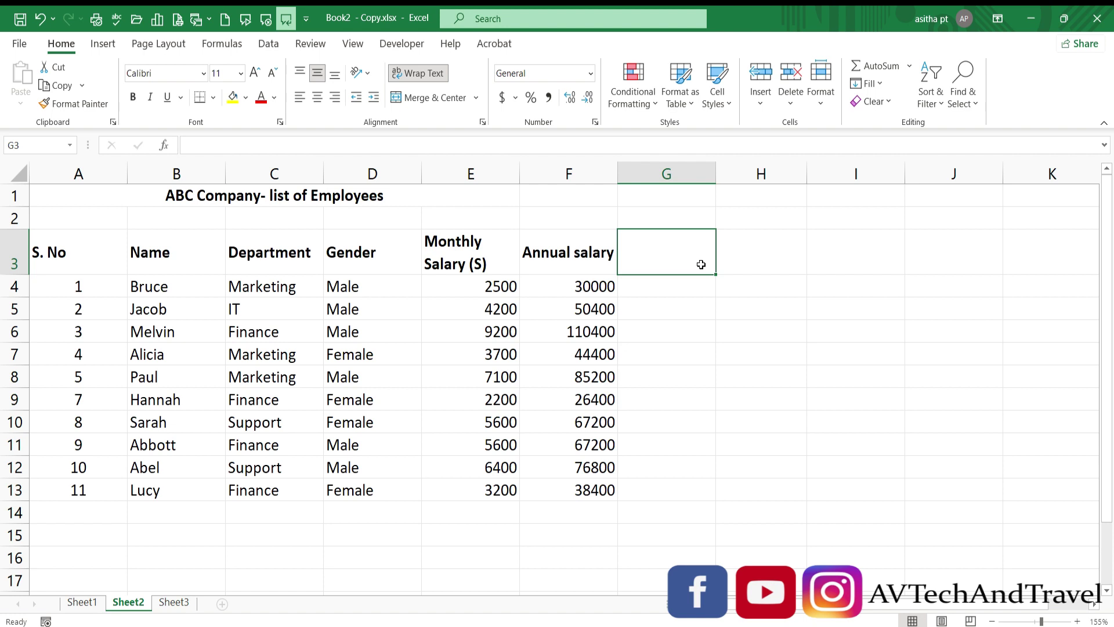
- Step along the header row from S. No to the first serial number
click(82, 267)
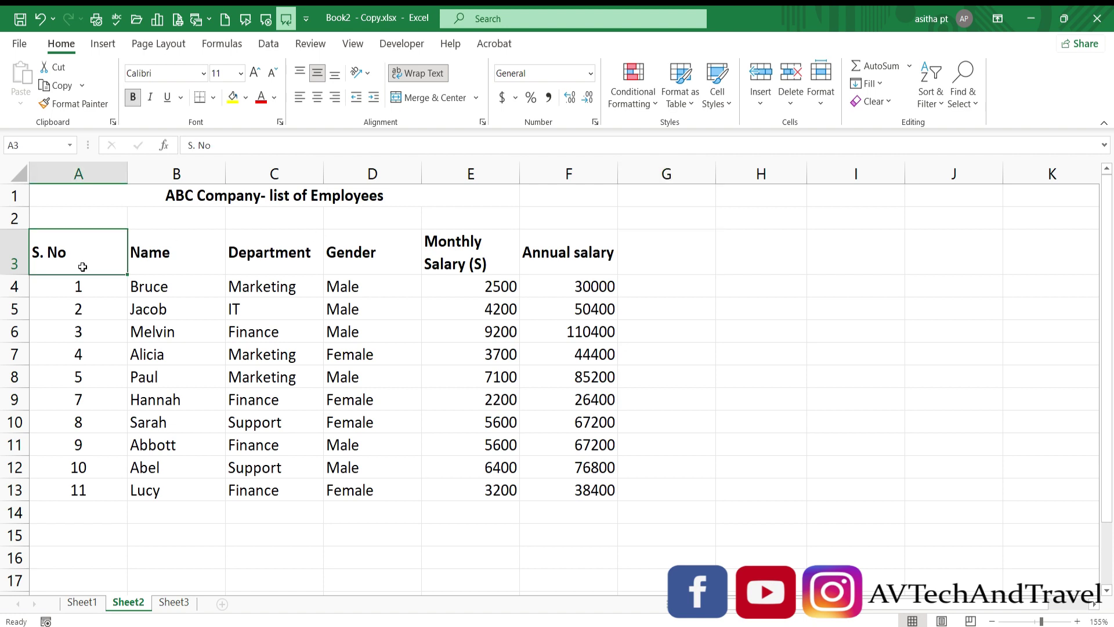
key(Tab)
key(Tab)
key(Tab)
key(Tab)
key(Tab)
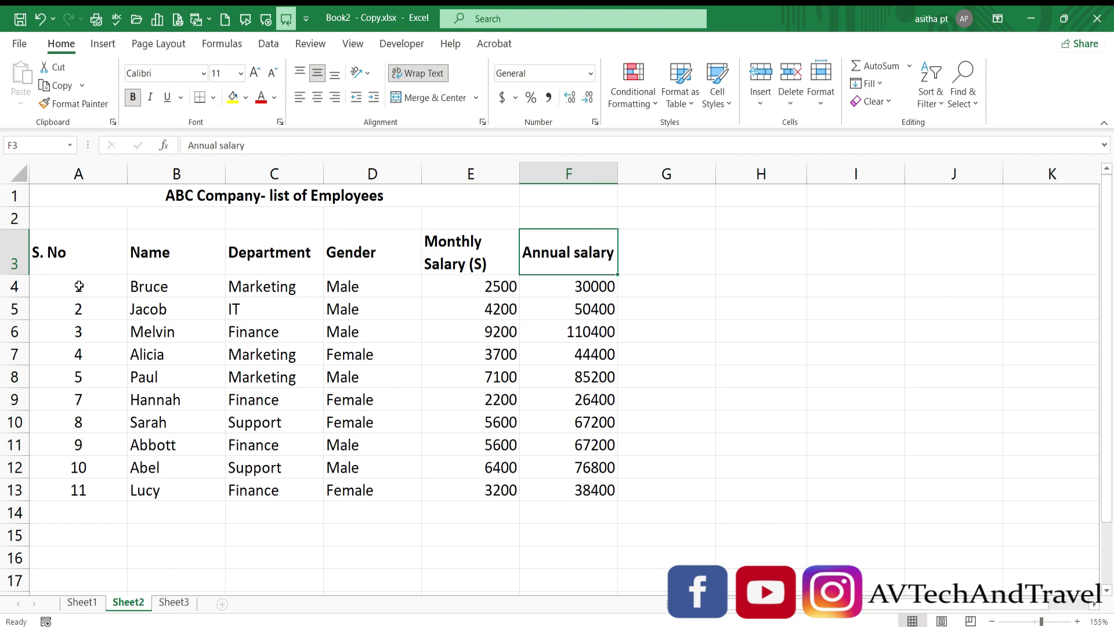
click(79, 284)
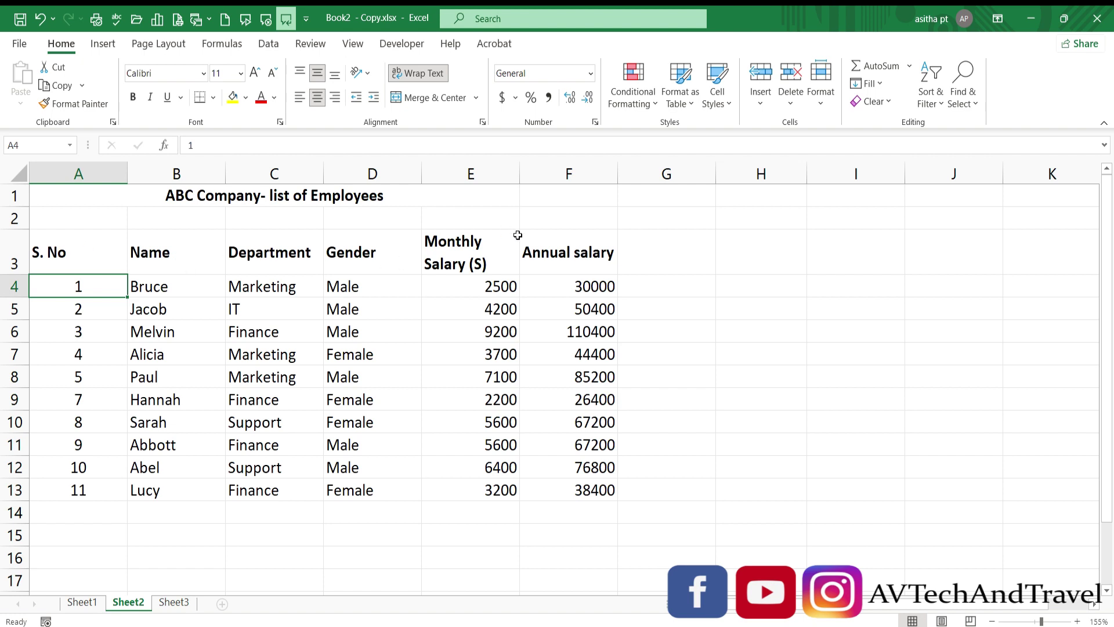
- Read the Monthly Salary (S) column aloud with Speak Cells, then deselect it
mouse_move(479, 242)
mouse_down()
mouse_move(503, 444)
mouse_move(496, 492)
mouse_up()
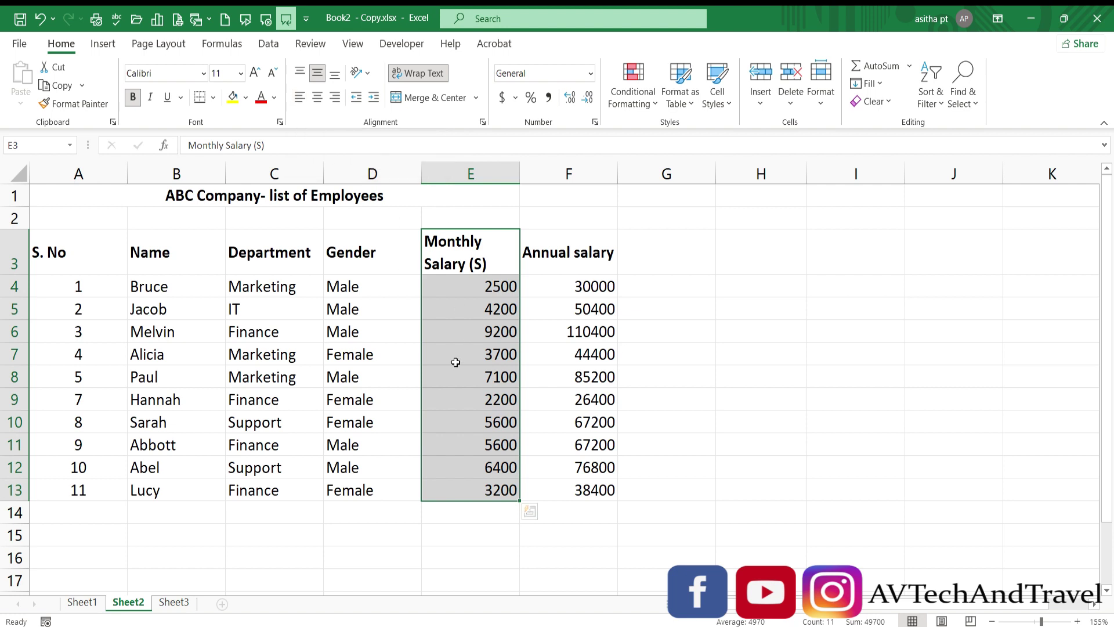
click(246, 24)
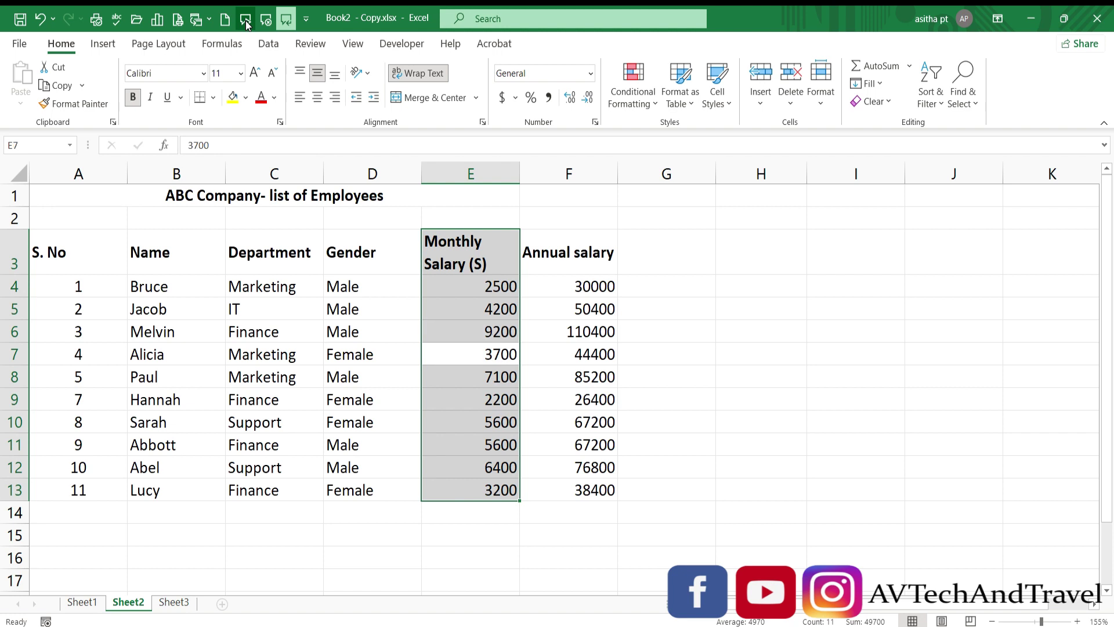
click(705, 300)
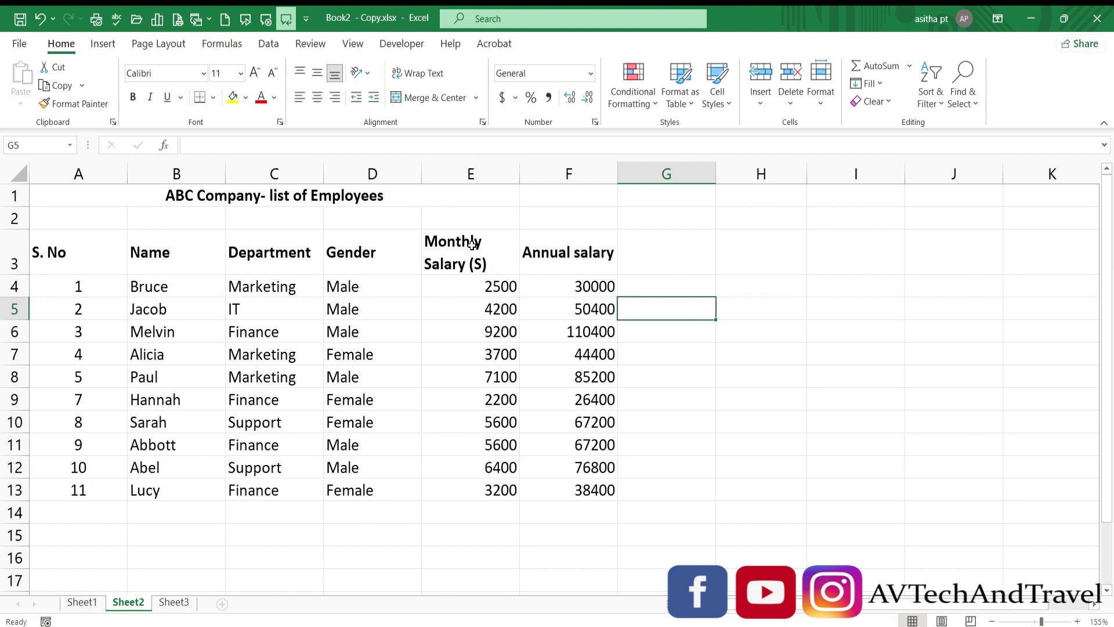
- Select the Name column down to Lucy and step through Bruce, Jacob, Melvin and Alicia
drag(180, 252, 158, 490)
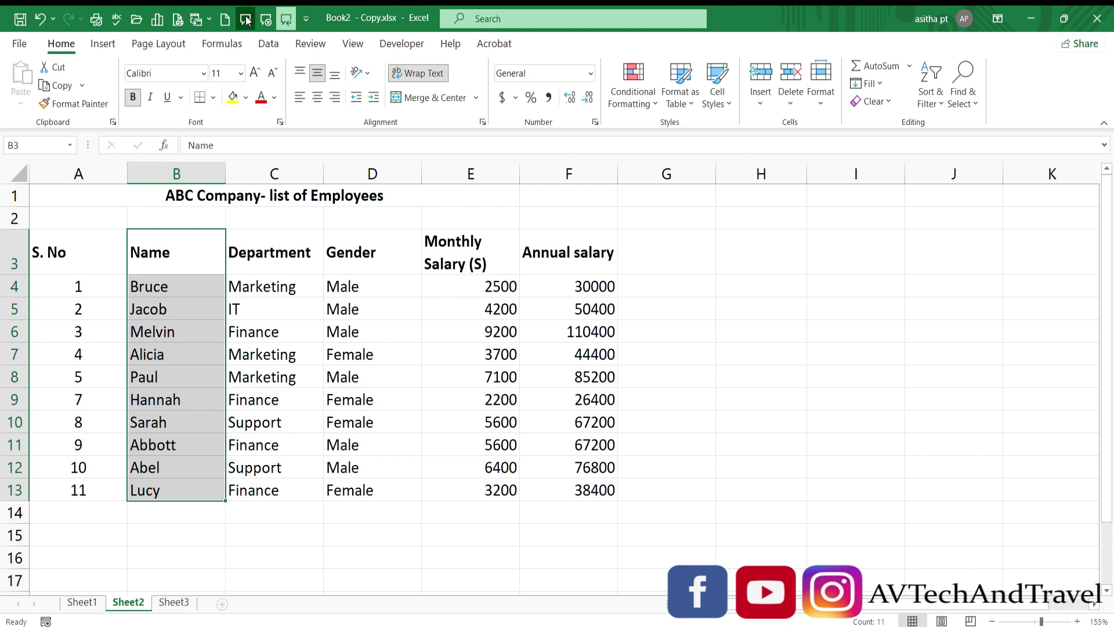
key(Return)
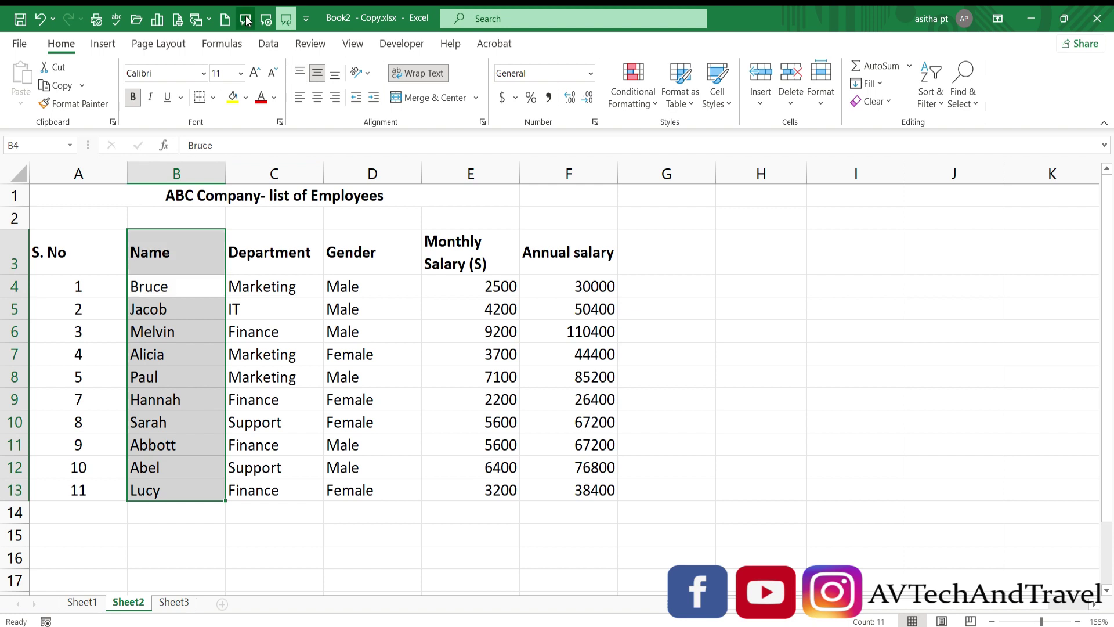
key(Return)
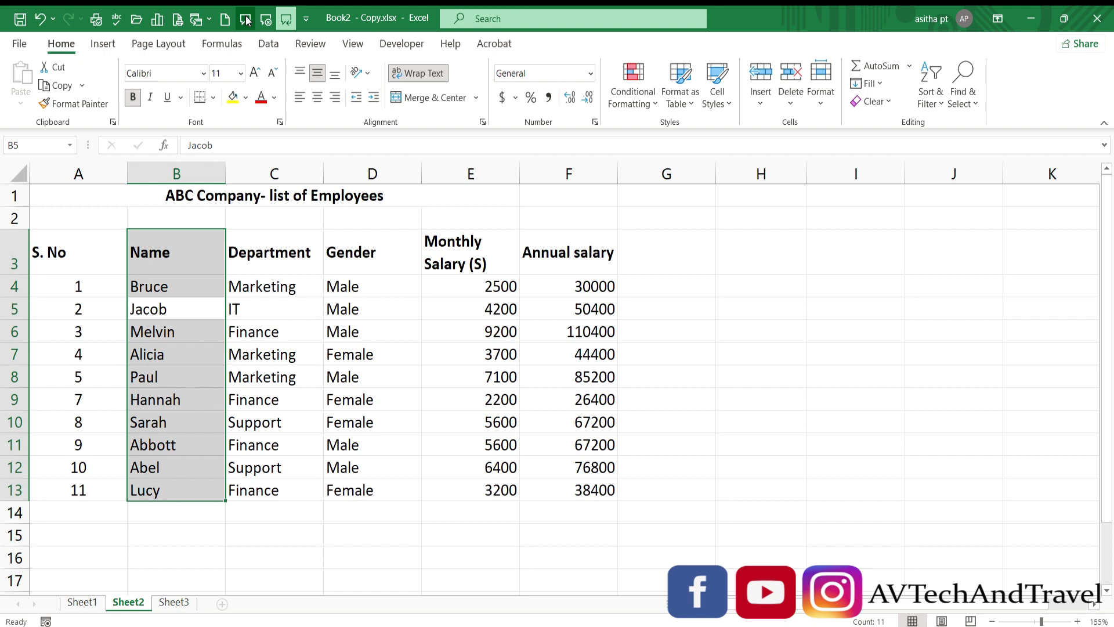
key(Return)
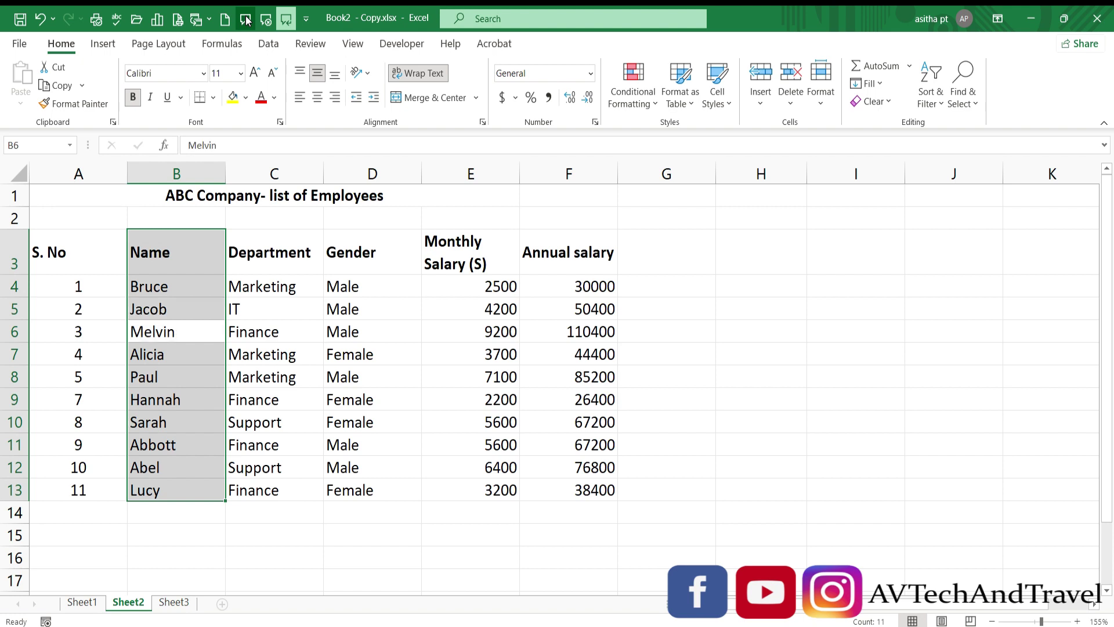
key(Return)
key(Return)
key(Return)
key(Return)
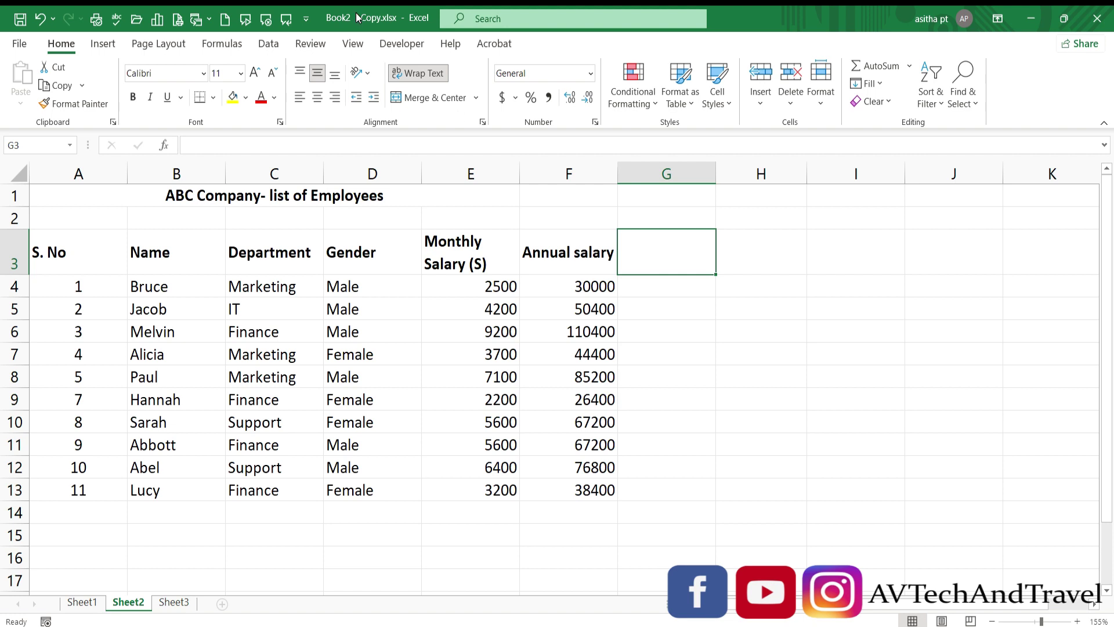
- Turn on Speak Cells on Enter, then enter 'abc company' in G3 and 'list of employees' in G4
click(285, 21)
double_click(661, 265)
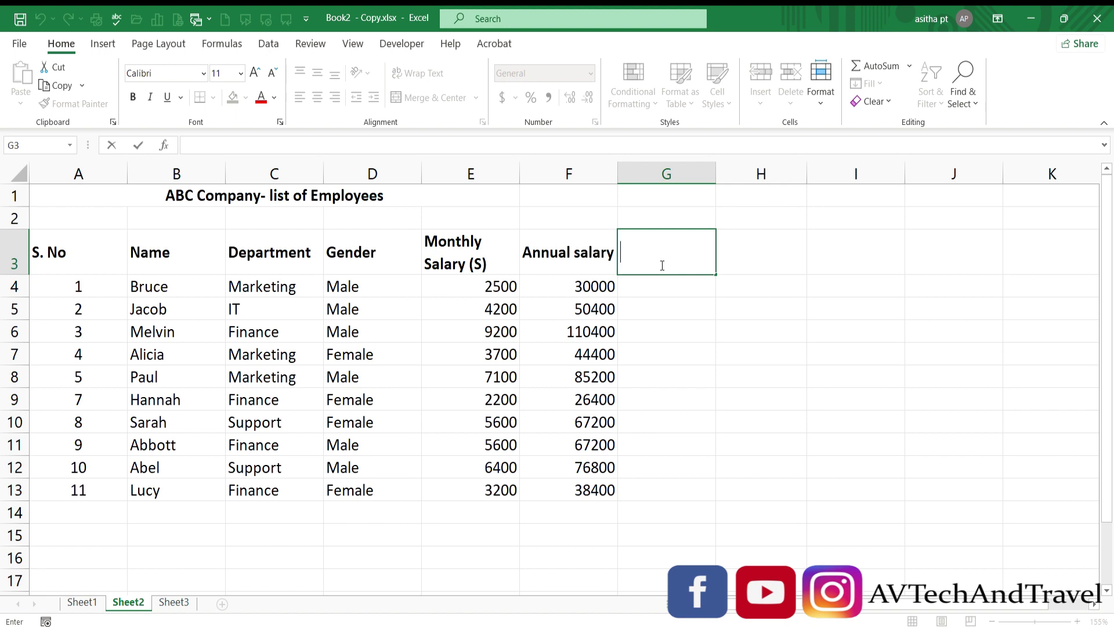
text(ab)
text(c company)
key(ctrl+Return)
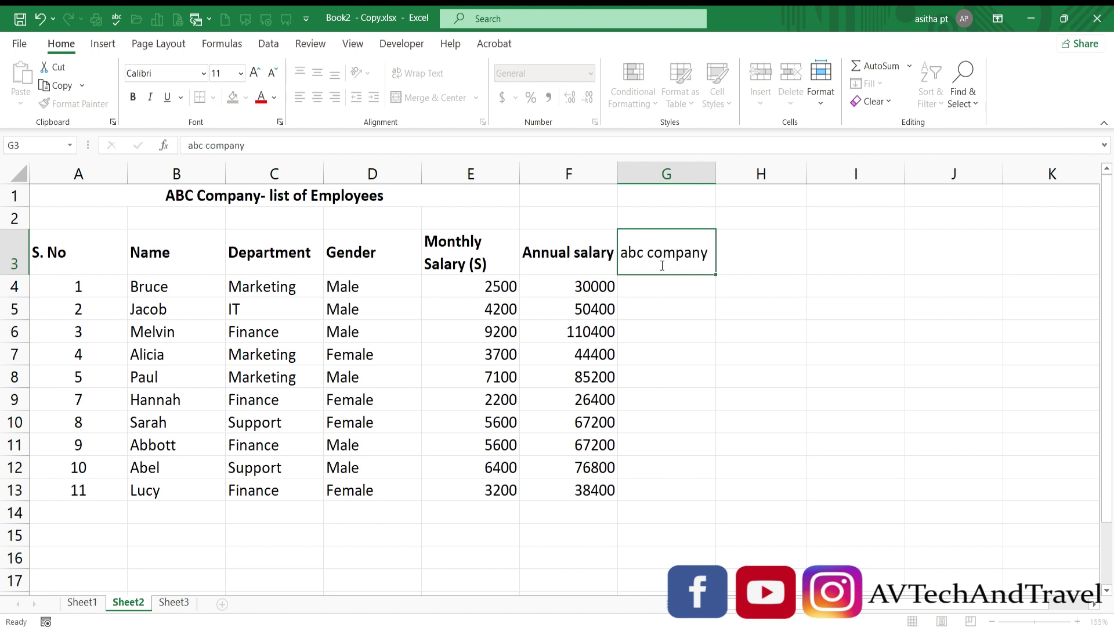
key(Return)
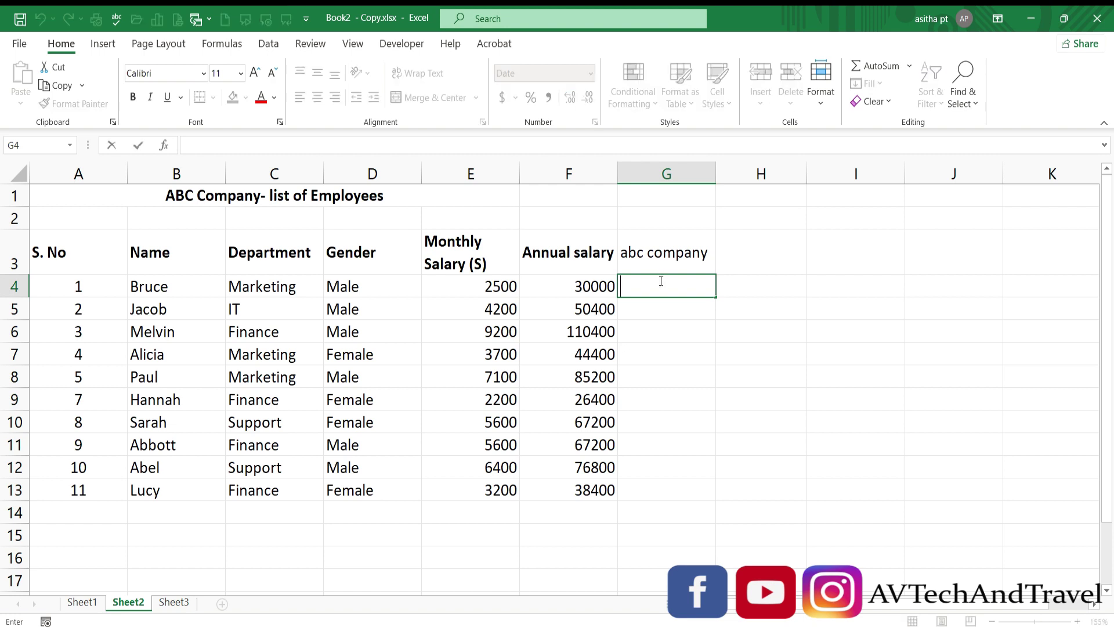
text(list of employees)
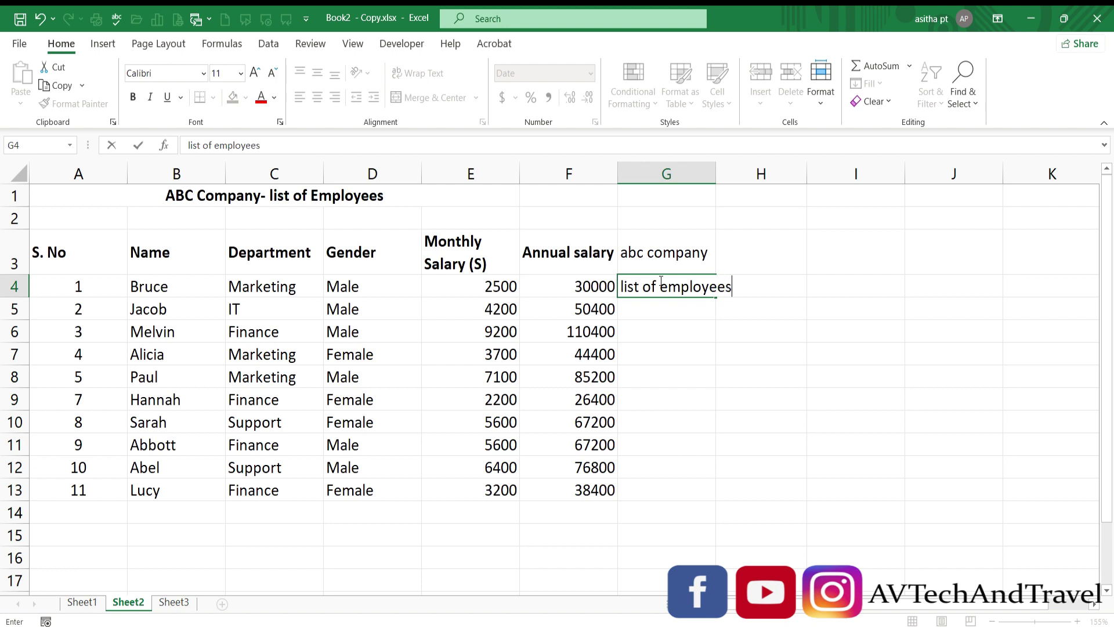
key(Return)
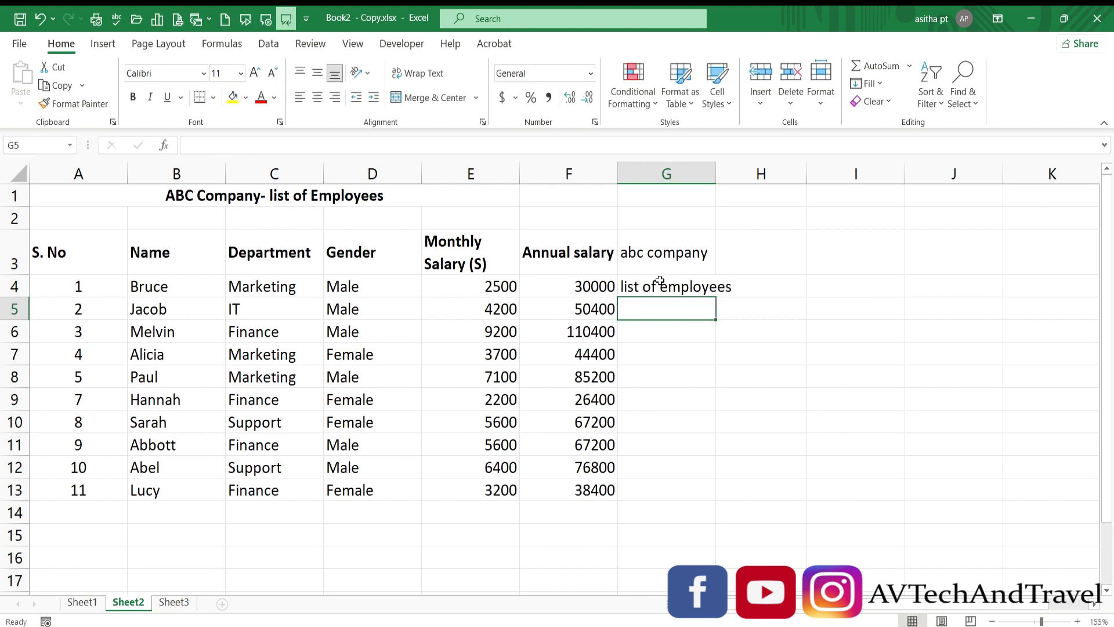